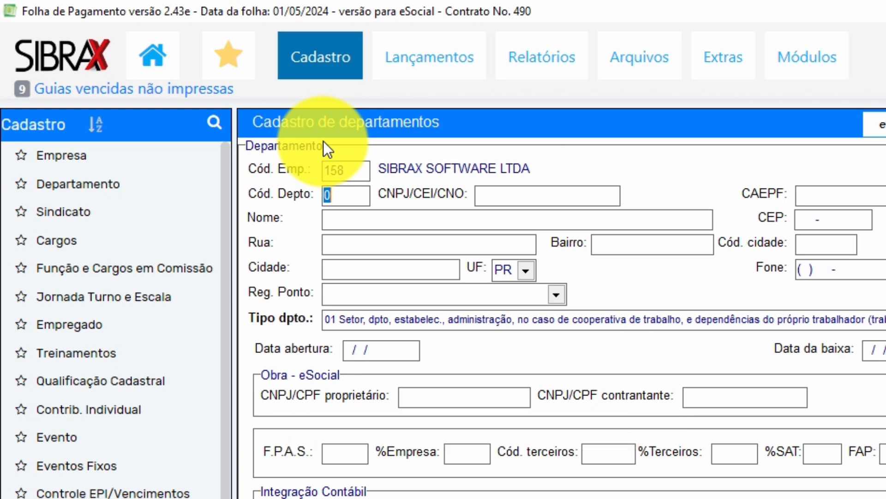
Load departments 1 and 2 of company 158 in the department registration to examine their types
text(1)
key(Tab)
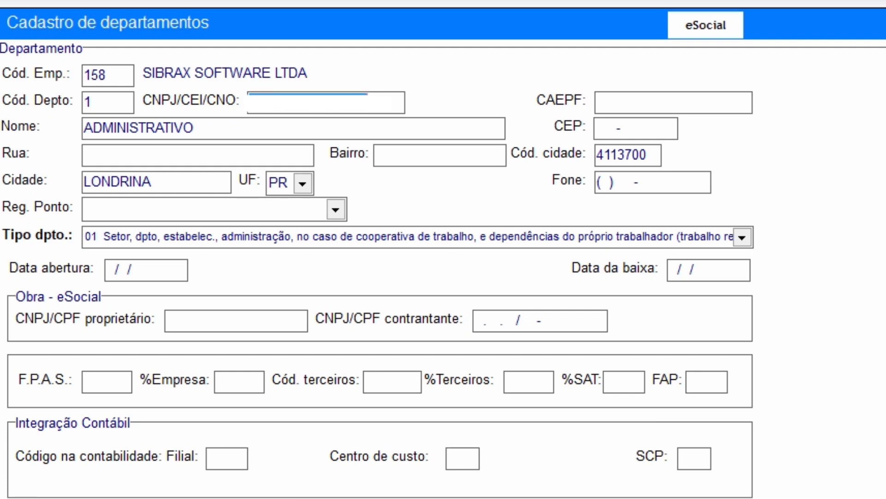
click(87, 102)
text(2)
key(Return)
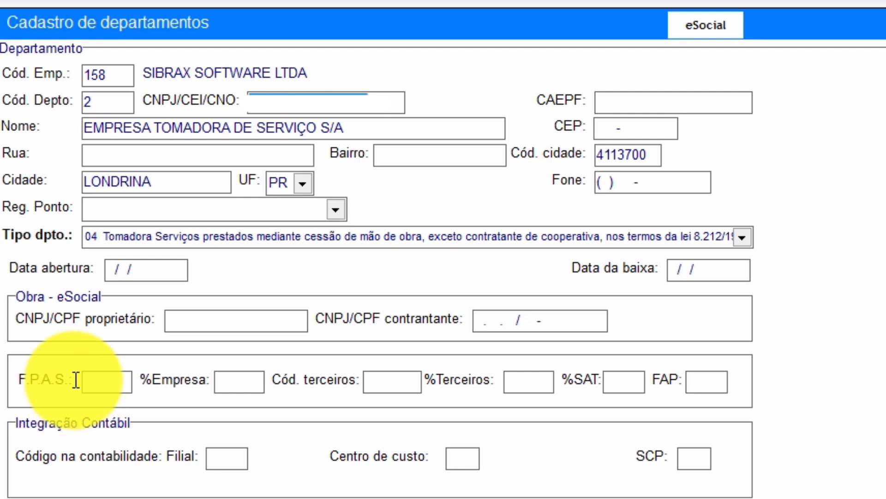
Load the records of departments 3 and 4 to examine how third-party and own construction works are registered
drag(118, 96, 63, 97)
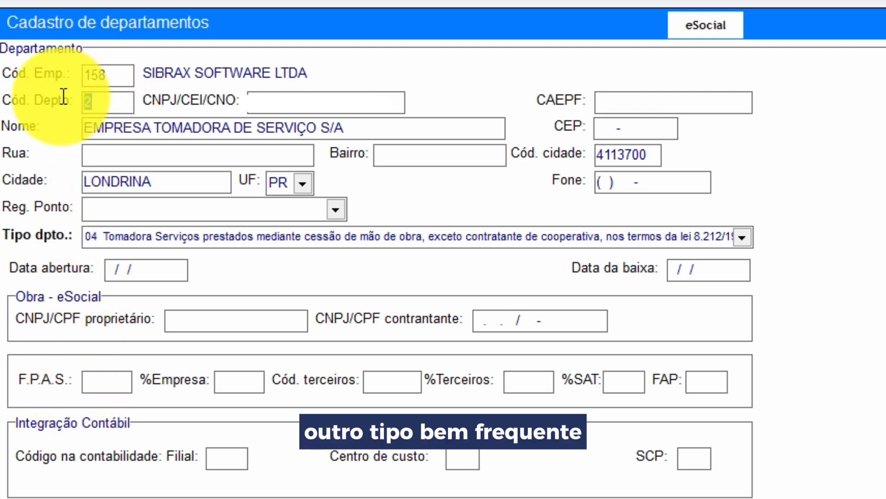
text(3)
key(Return)
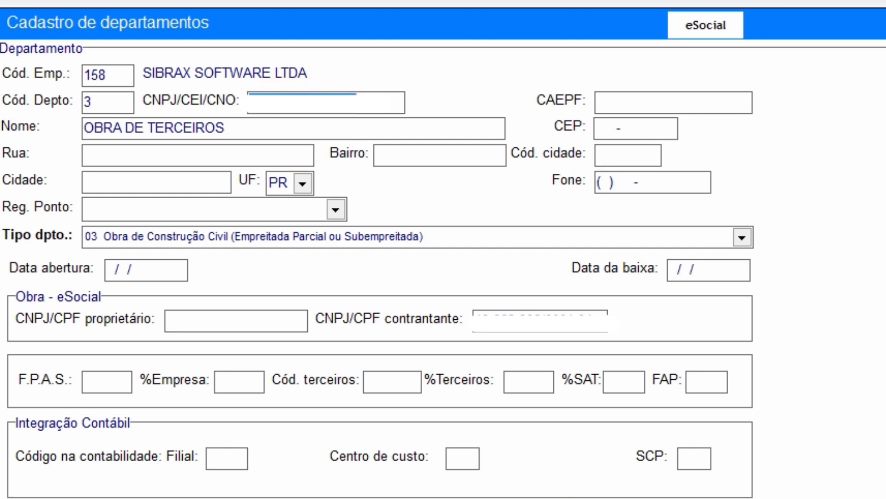
drag(122, 106, 16, 92)
text(4)
key(Tab)
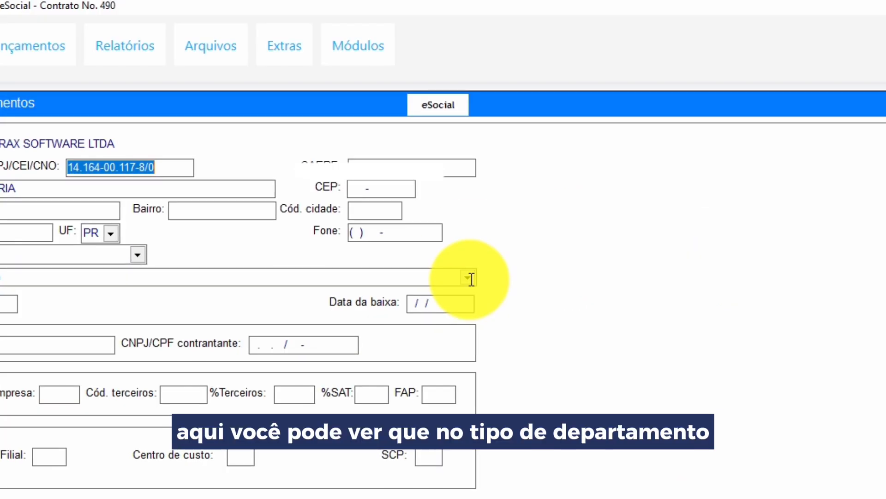
Examine the available options for Tipo dpto., consult the Notepad summary of types 01 to 04, and return to the payroll program
click(743, 238)
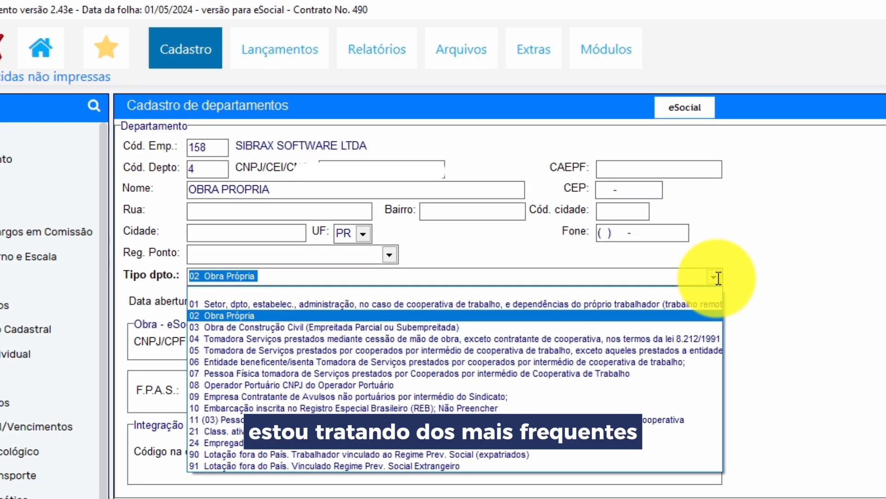
click(719, 278)
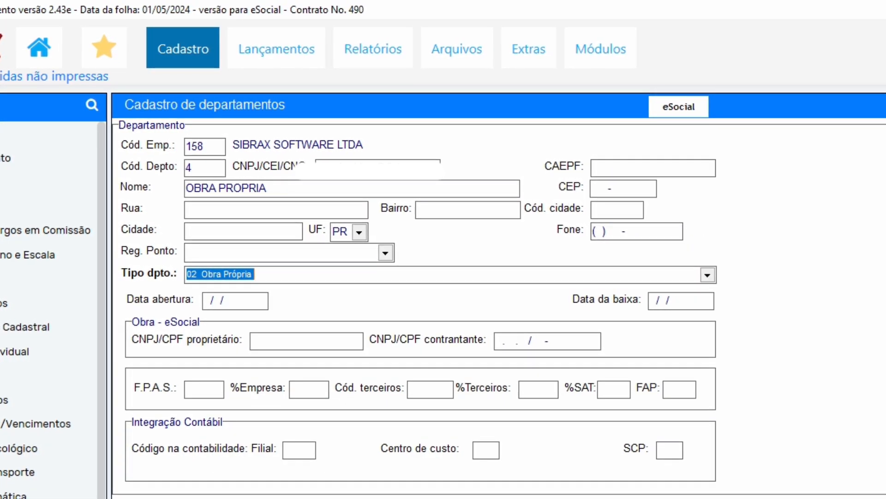
key(alt+Tab)
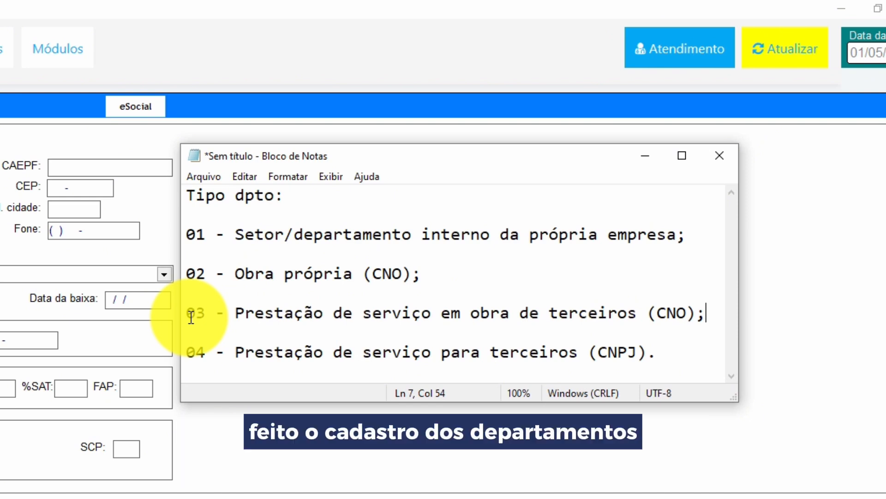
click(645, 162)
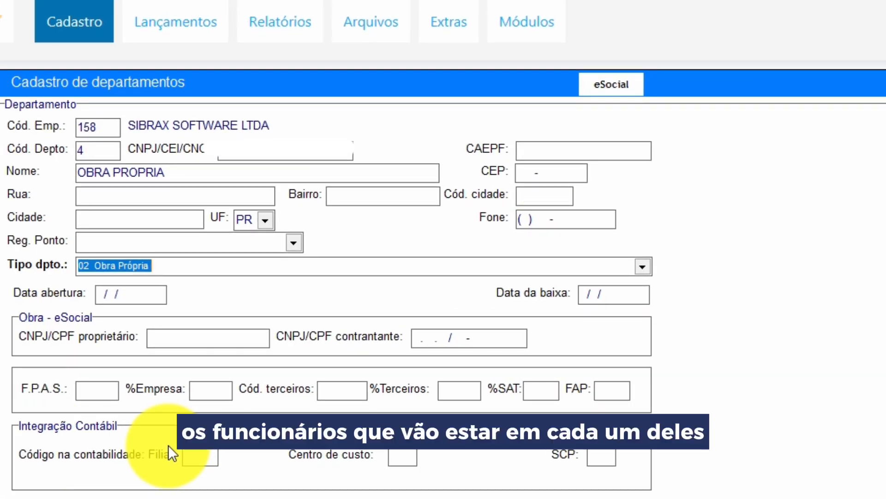
Load employee 13 in the employee registration and examine the Departamento field in the contract data
click(90, 25)
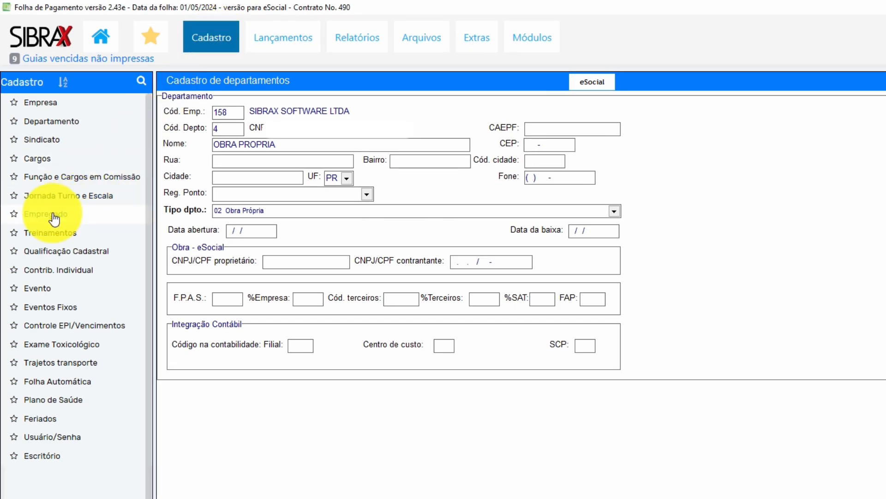
click(54, 218)
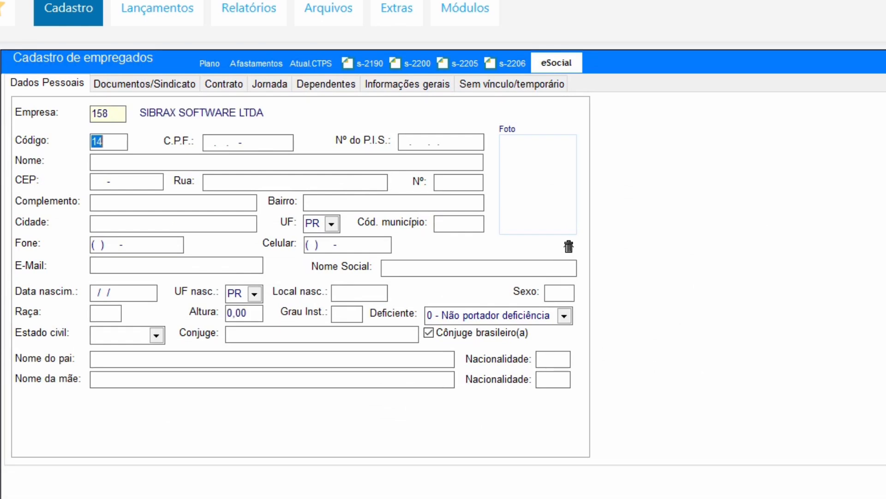
text(13)
key(Return)
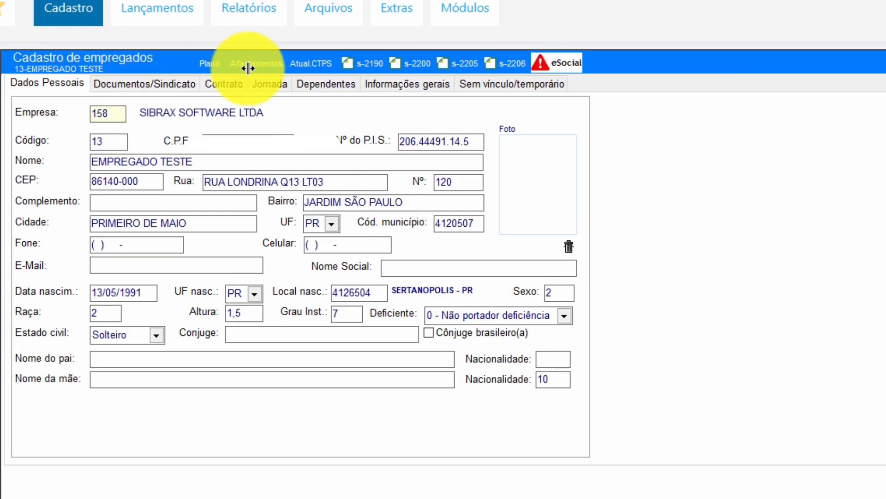
click(231, 83)
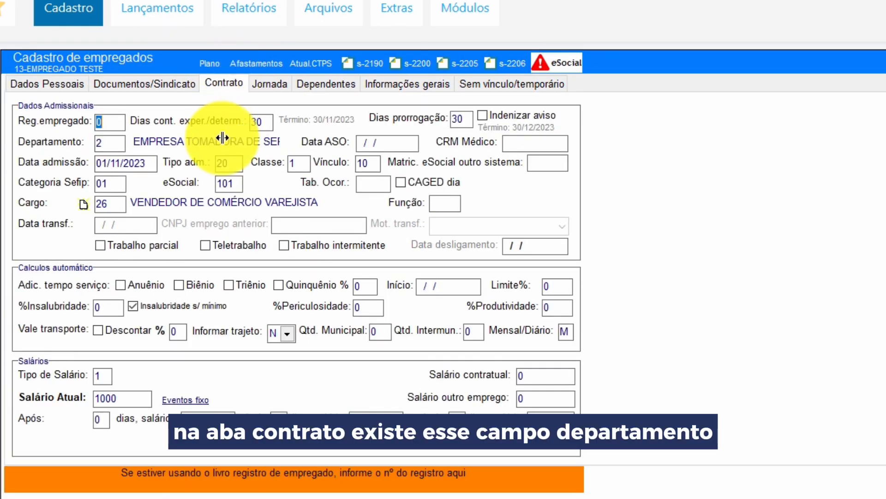
click(109, 142)
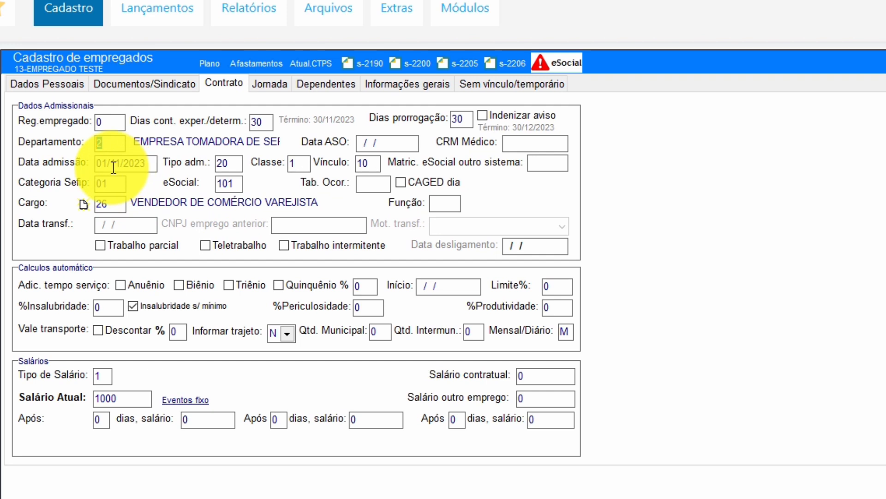
Load employee 13 in the salary entries to examine the department assigned to the salary event
click(157, 9)
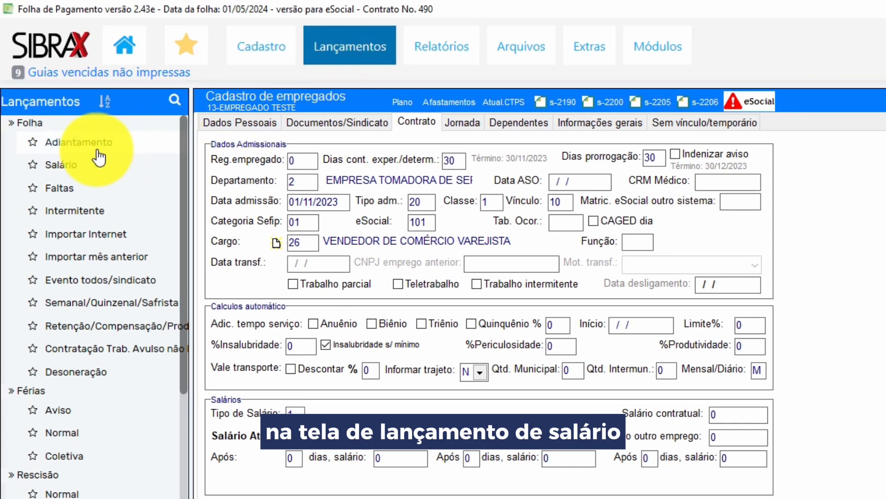
click(76, 166)
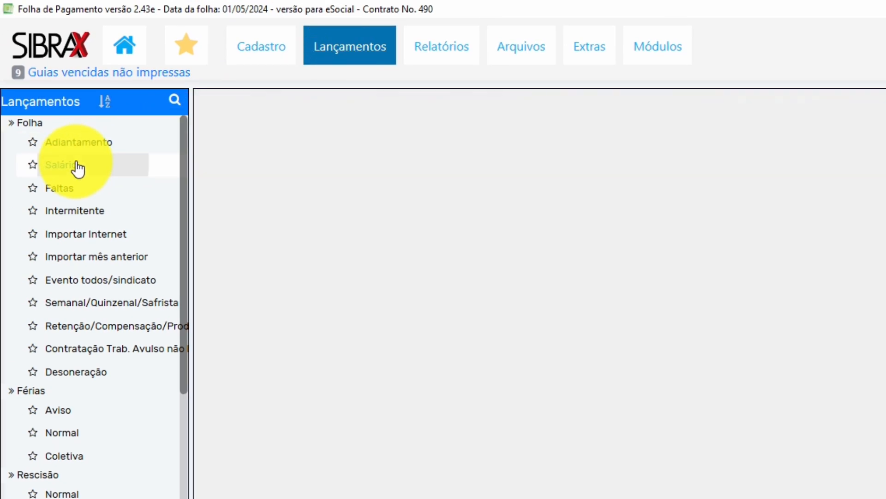
key(Return)
text(13)
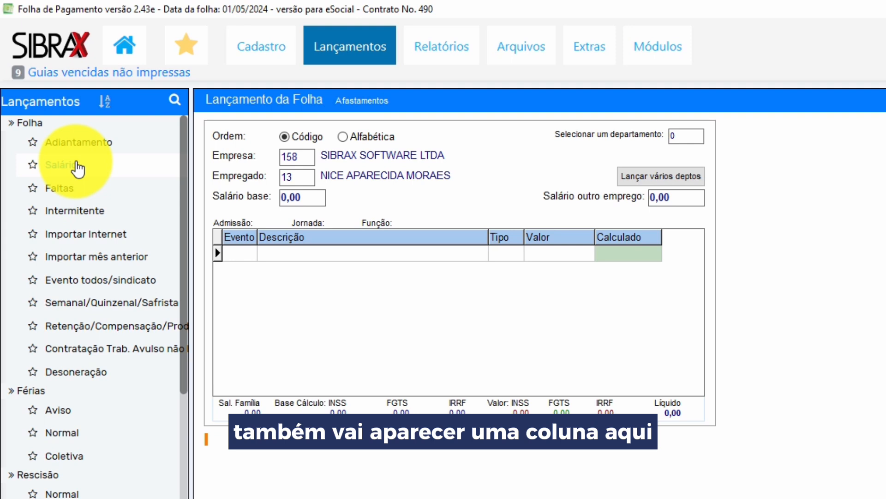
key(Return)
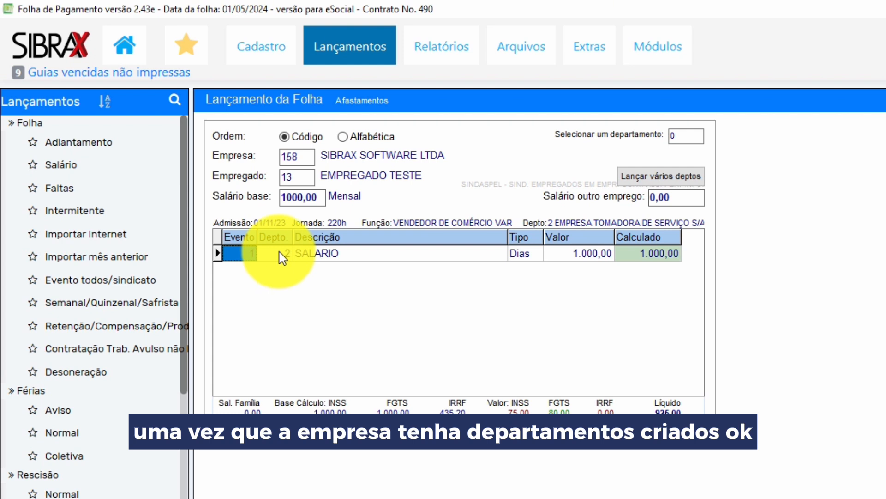
Open the payroll report to examine its department options
click(450, 46)
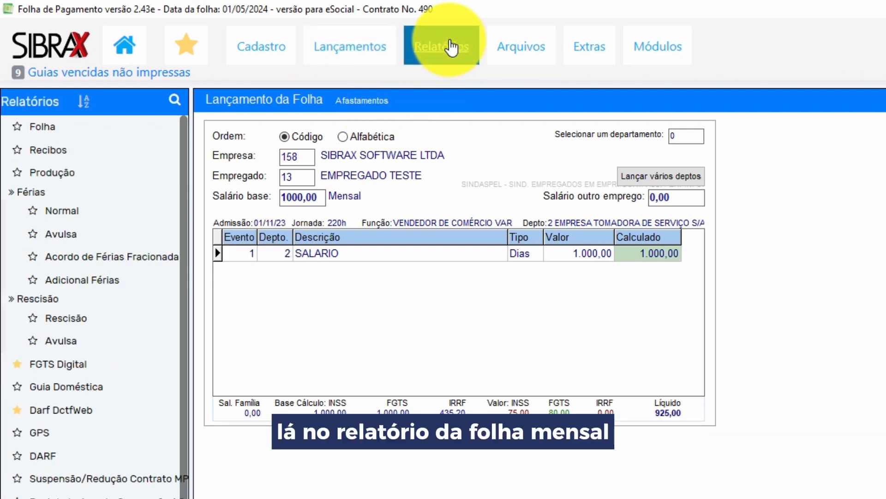
click(51, 127)
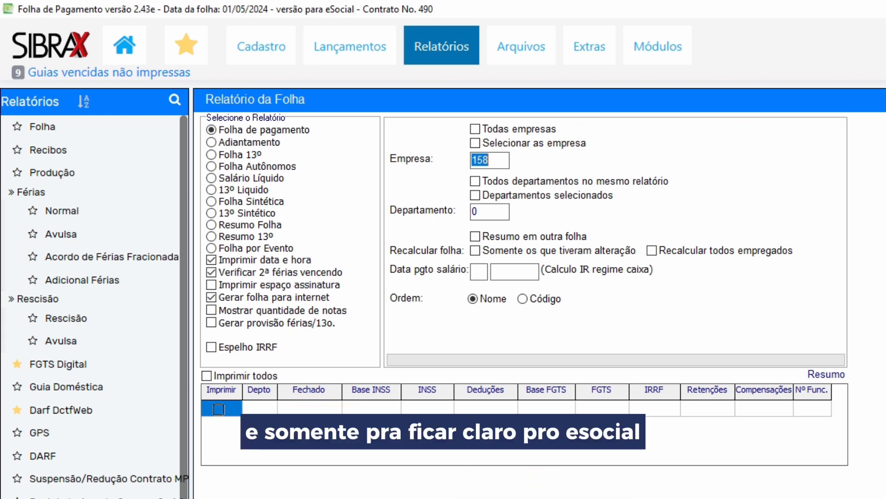
Switch to the Notepad notes and highlight department type codes 01, 02, 03 and 04 one after another
key(alt+Tab)
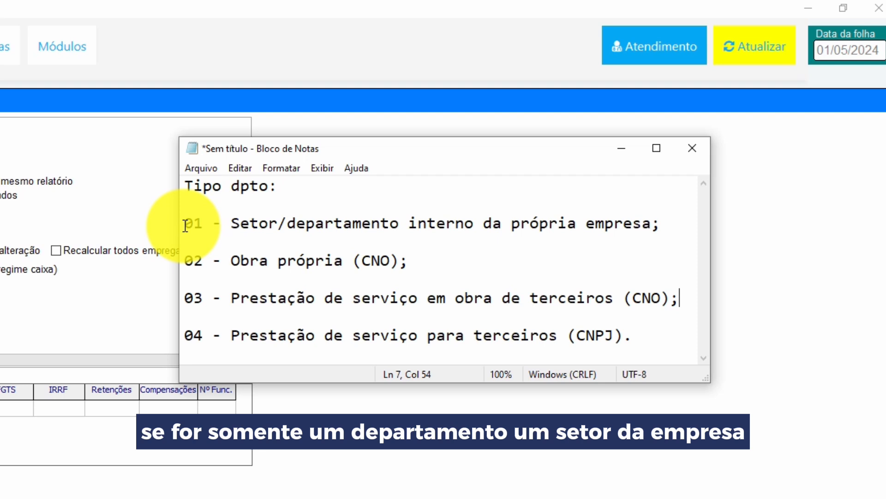
drag(185, 226, 203, 224)
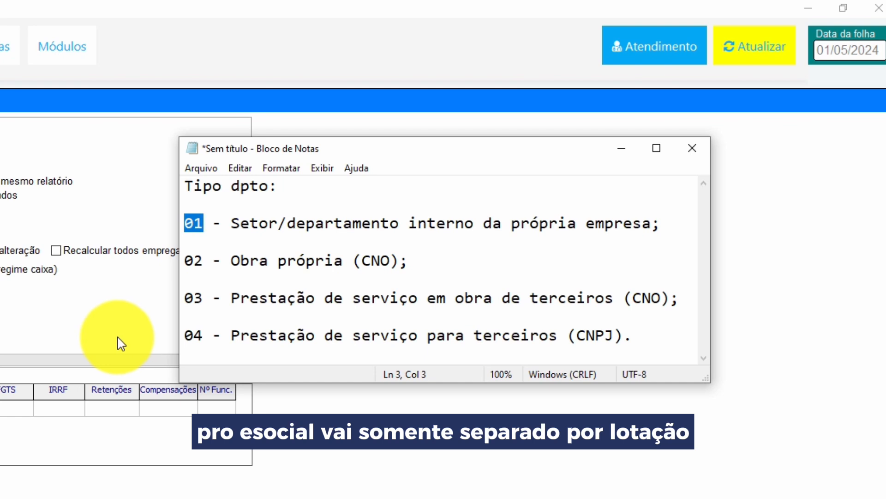
drag(185, 261, 203, 262)
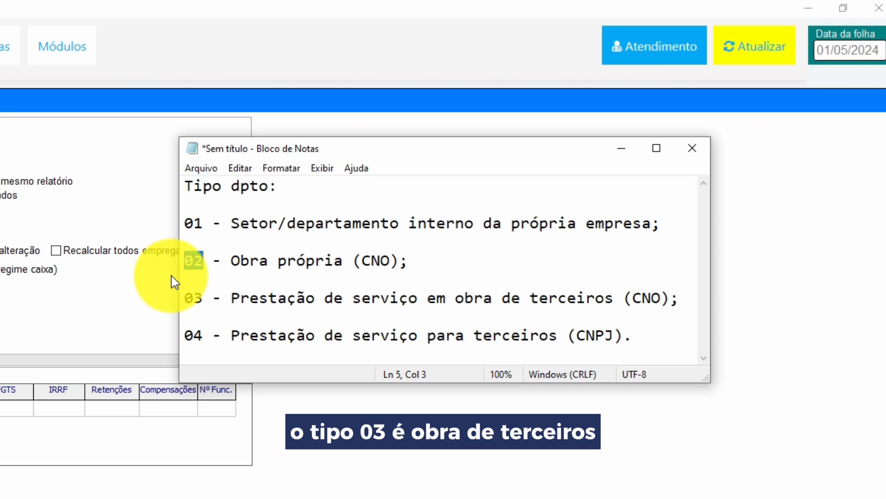
drag(203, 298, 184, 304)
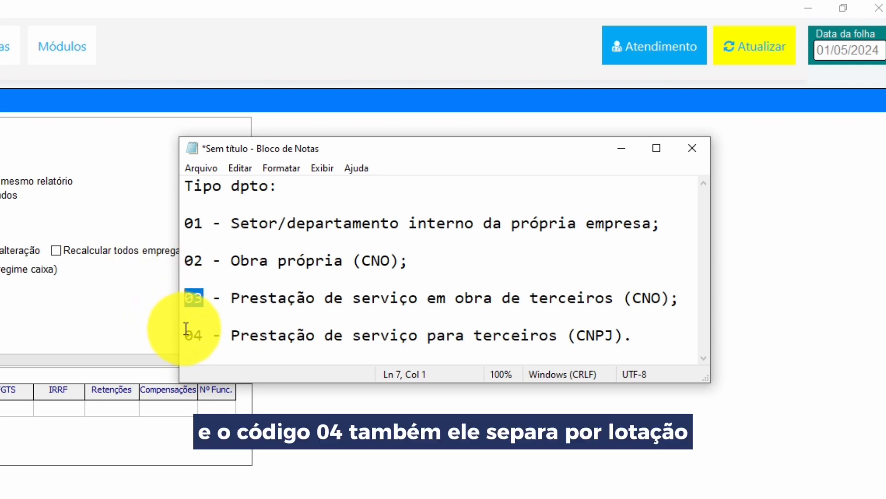
click(205, 336)
drag(204, 335, 188, 336)
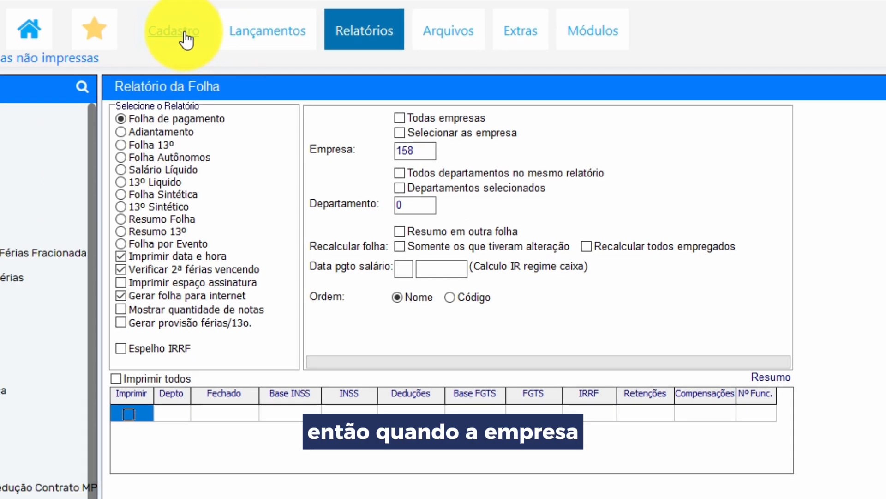
Open the registration of company 158 and set Classif. tributária to 02
click(137, 24)
click(75, 125)
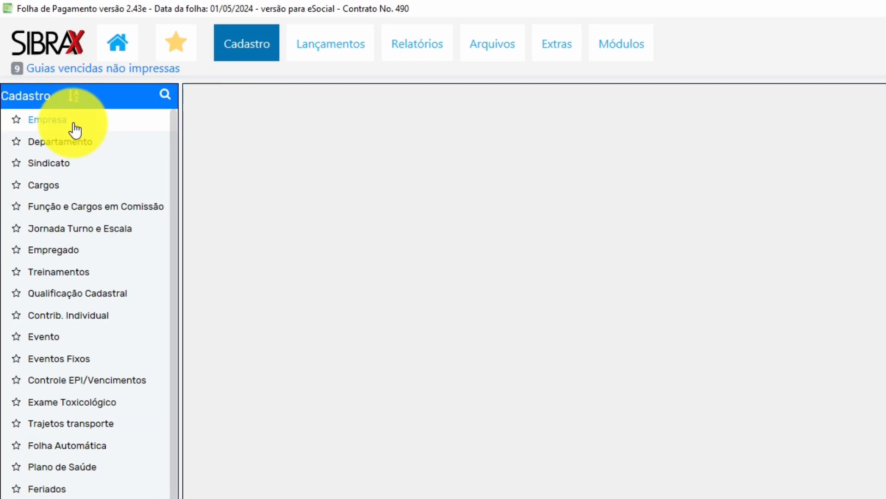
key(Return)
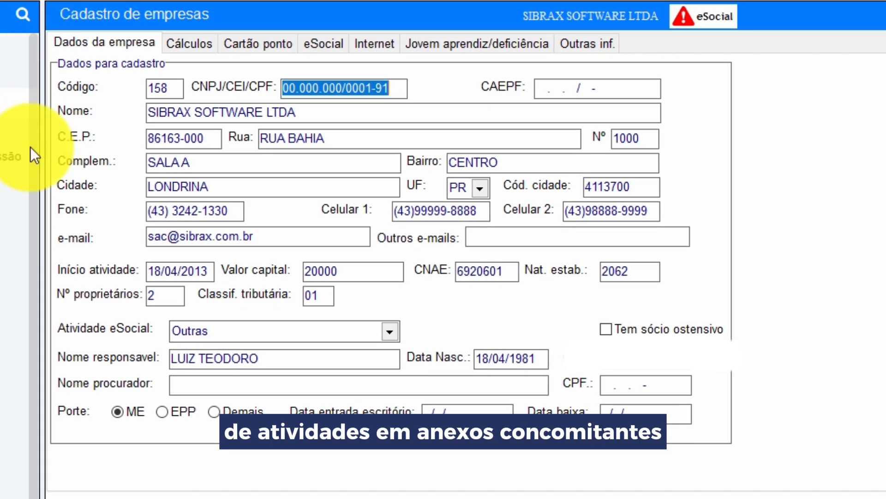
click(318, 296)
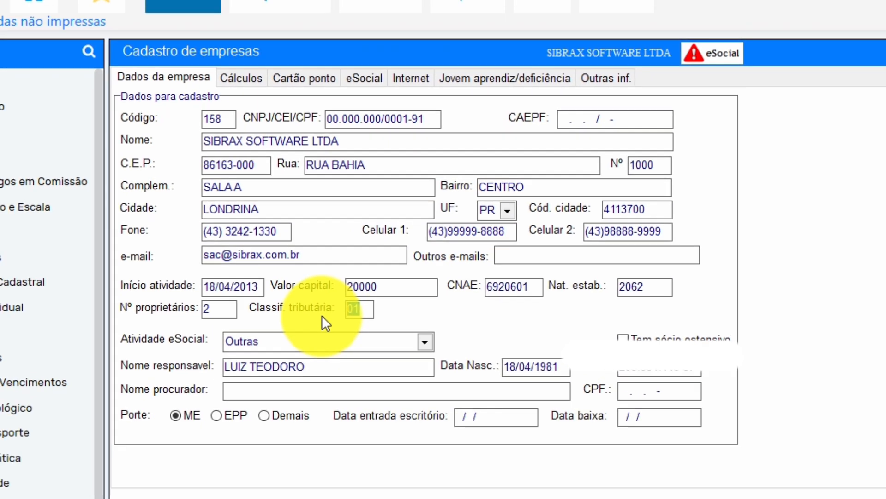
text(02)
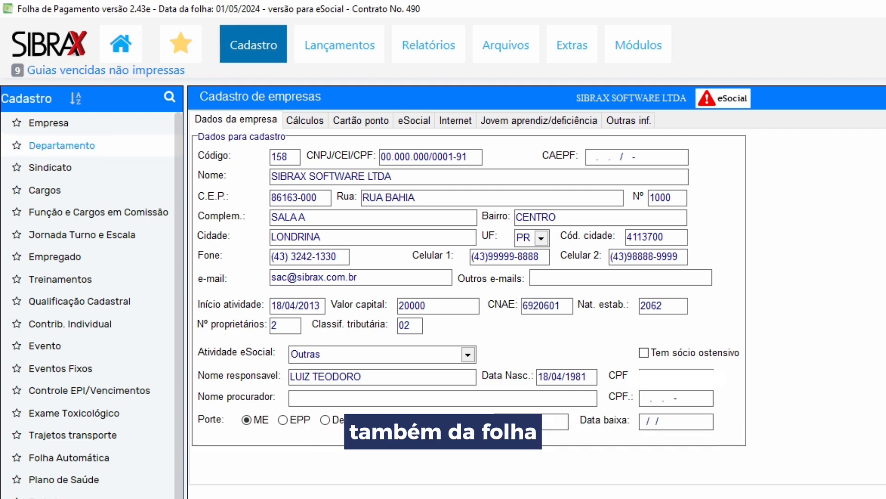
Load department 1 of company 158 and set its %Empresa to 20
click(61, 145)
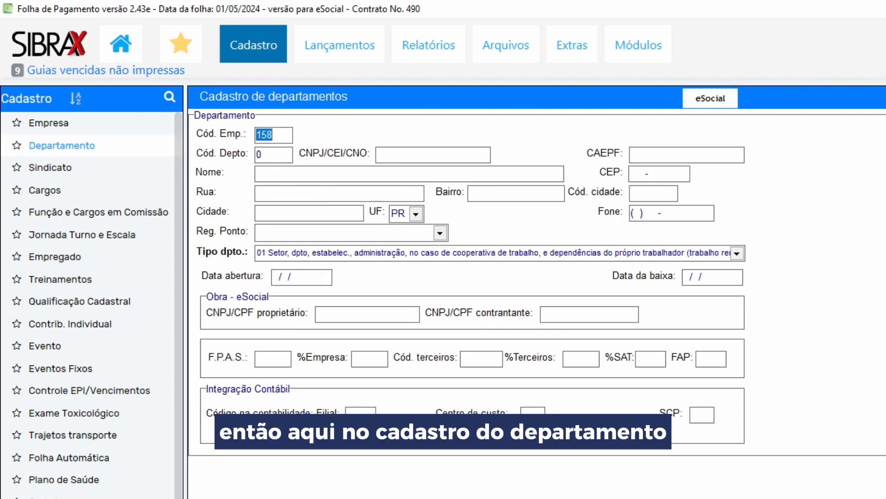
key(Return)
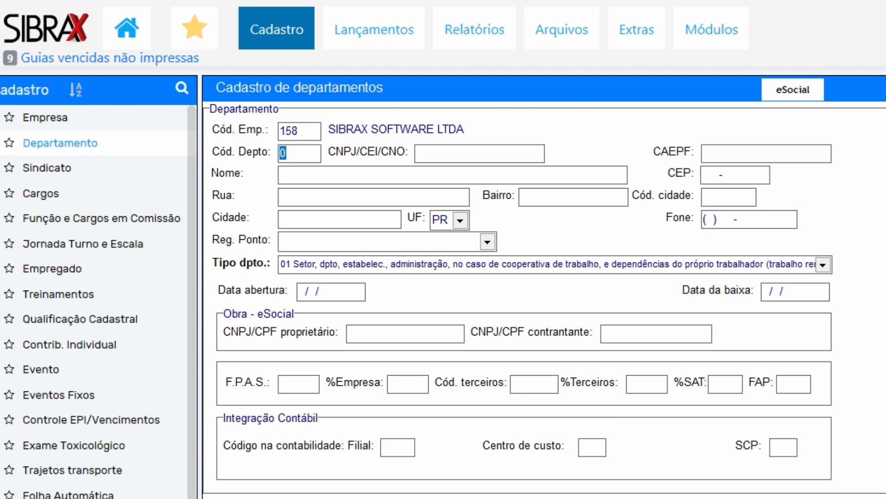
text(1)
key(Return)
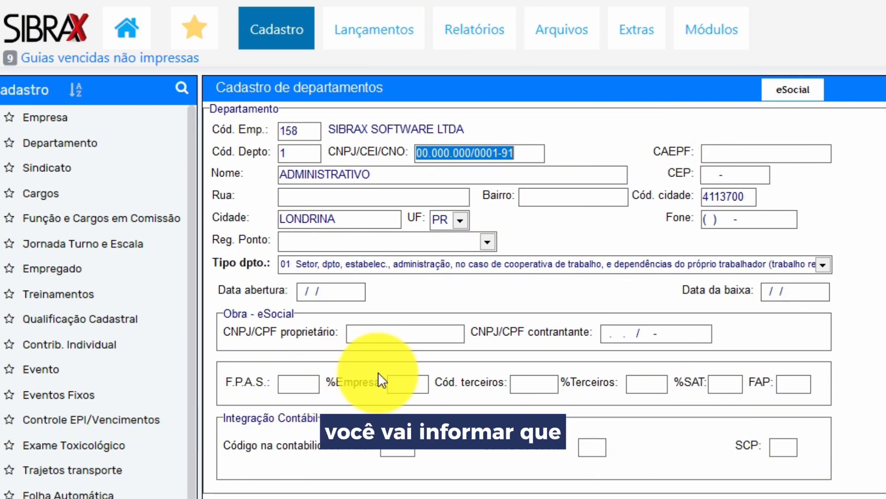
click(404, 385)
text(20)
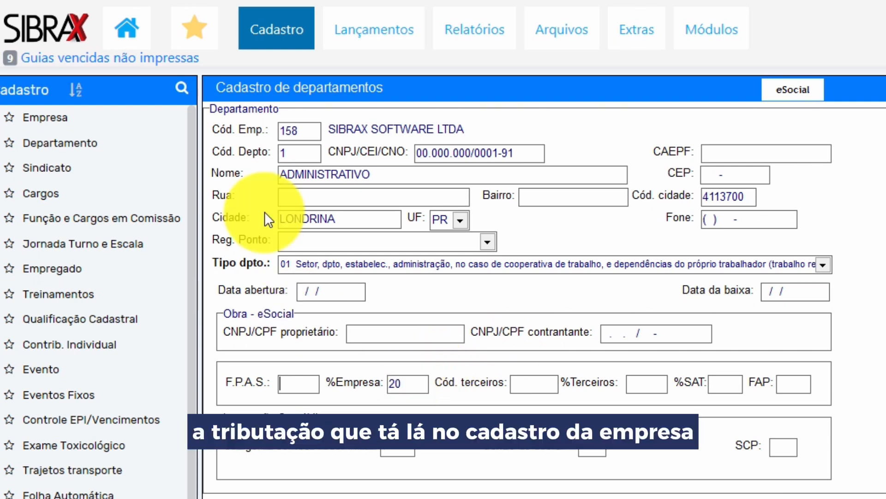
Set Classif. tributária to 02 in the company registration and open the company's calculation settings
click(103, 121)
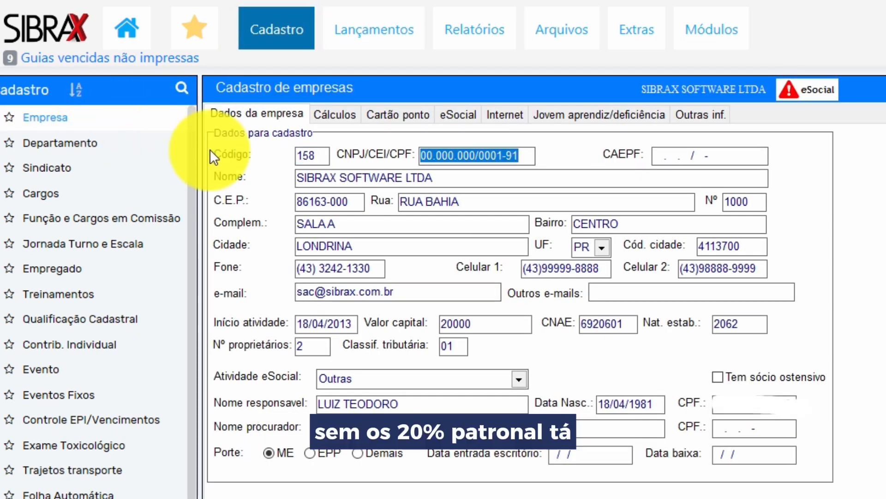
click(450, 346)
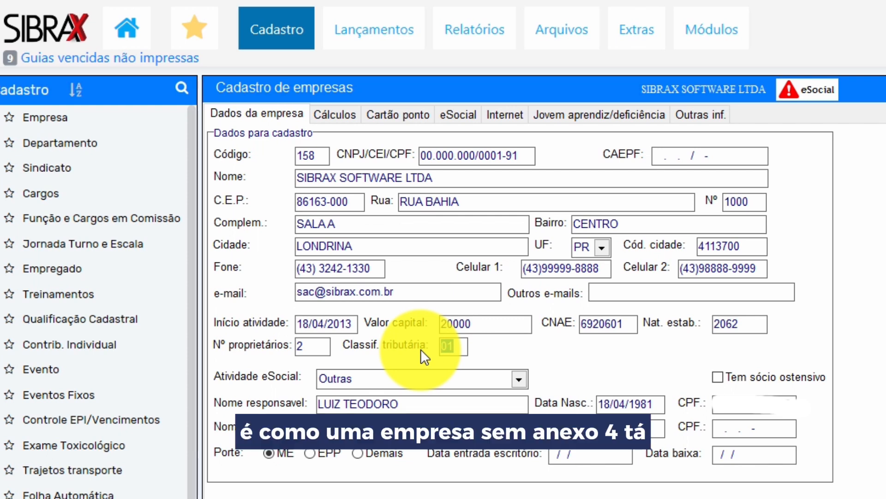
text(02)
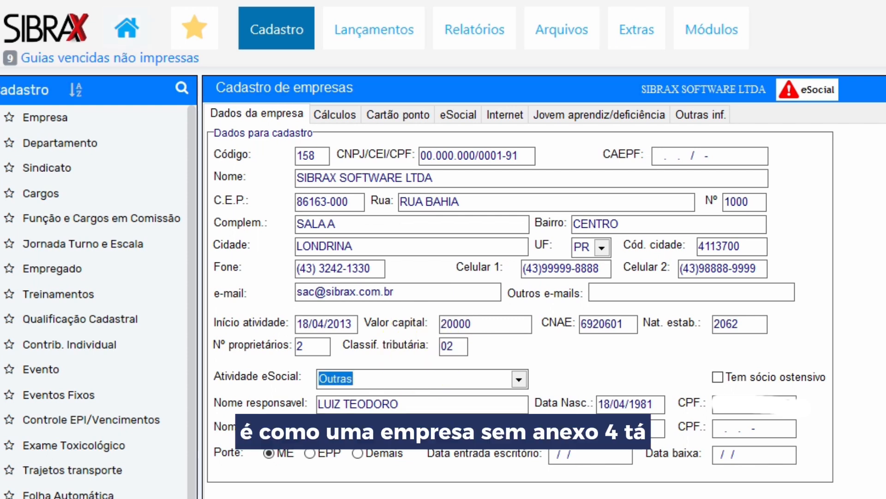
click(334, 114)
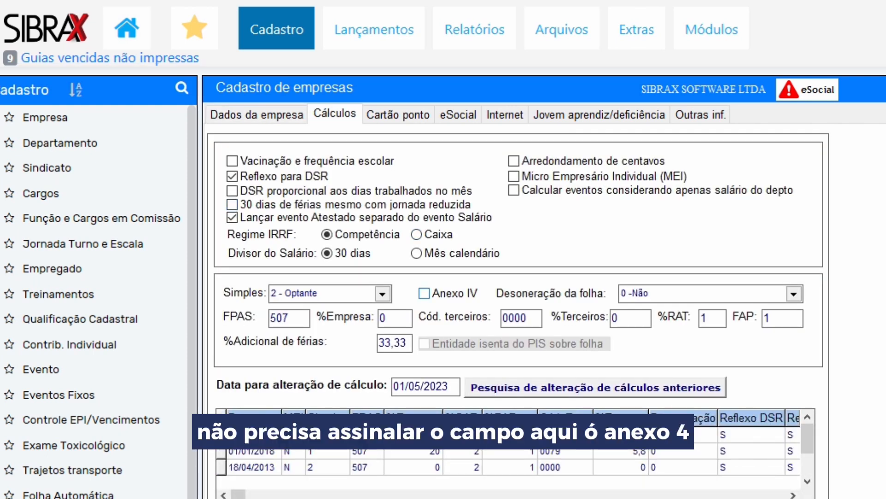